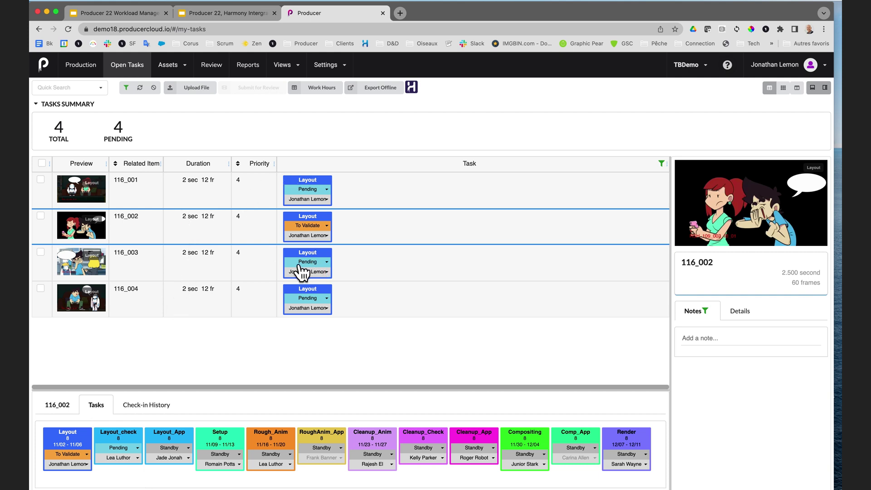
- Select shot 116_004 in Producer and bring up its Harmony offline-scene options
{"action": "left_click", "coordinate": [145, 307]}
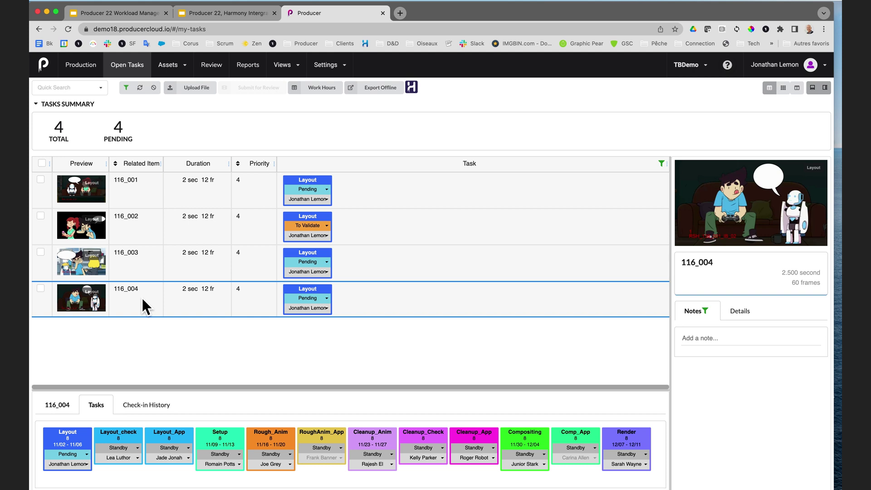
{"action": "left_click", "coordinate": [421, 92]}
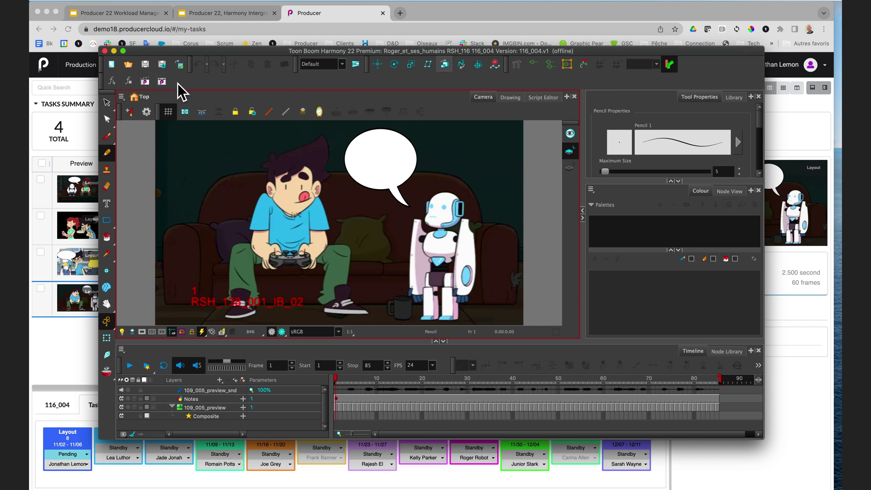
- Save the scene as new version 116_004.v2 and set the pencil's Maximum Size to 10
{"action": "left_click", "coordinate": [130, 2]}
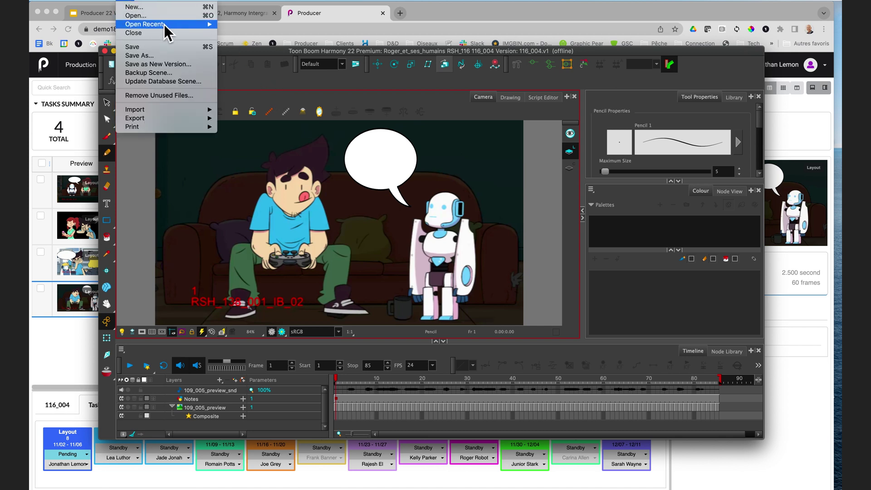
{"action": "left_click", "coordinate": [181, 64]}
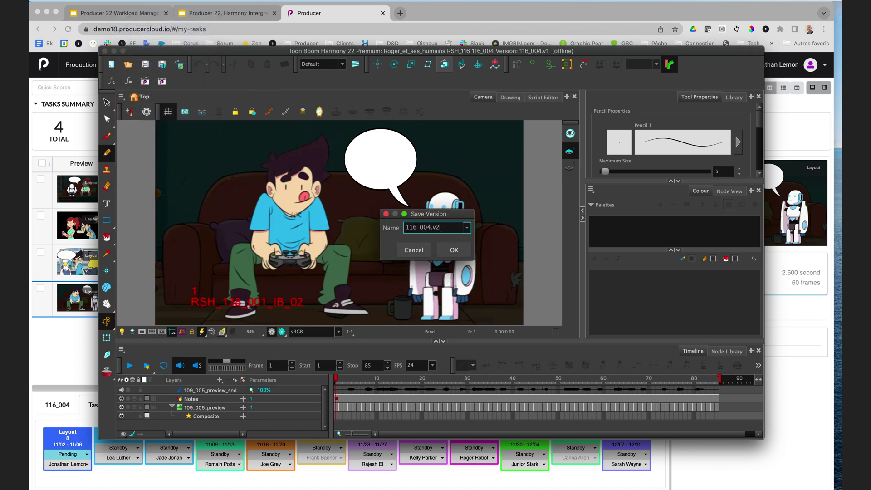
{"action": "left_click", "coordinate": [454, 250]}
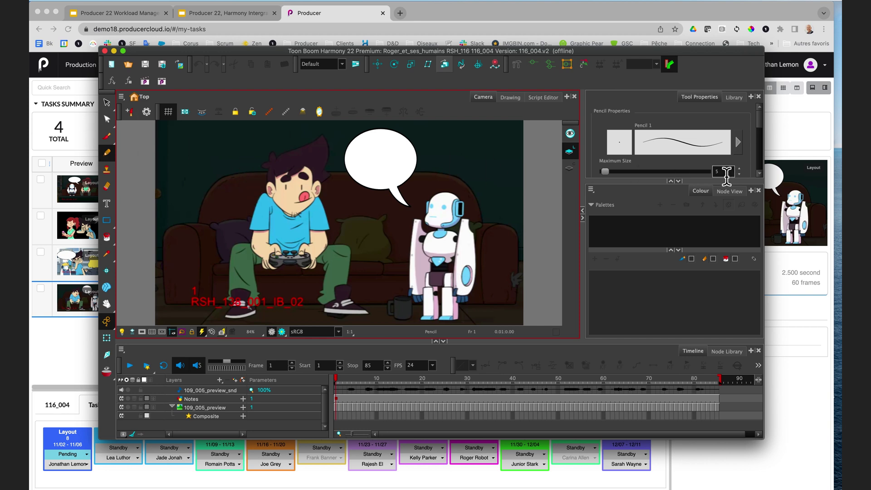
{"action": "double_click", "coordinate": [717, 172]}
{"action": "type", "text": "10"}
{"action": "key", "text": "Return"}
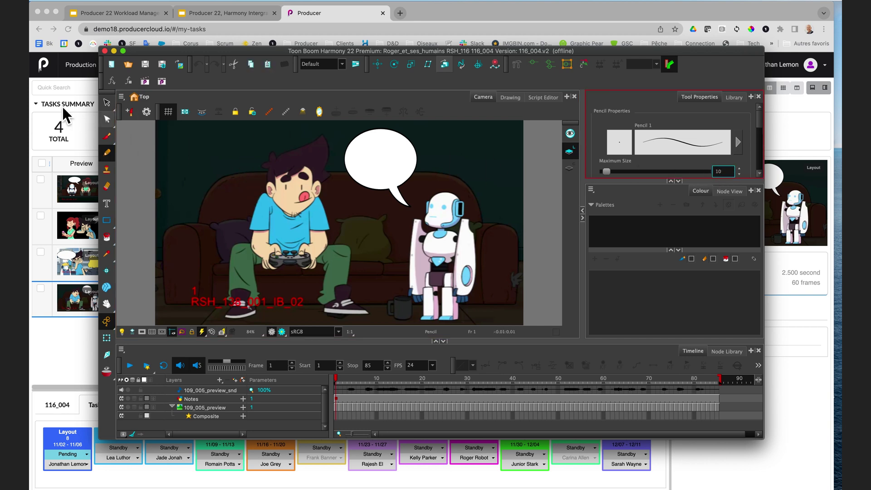
- Scribble in the speech bubble with the Brush on the Notes layer, then open the Producer snapshot form
{"action": "left_click", "coordinate": [107, 136]}
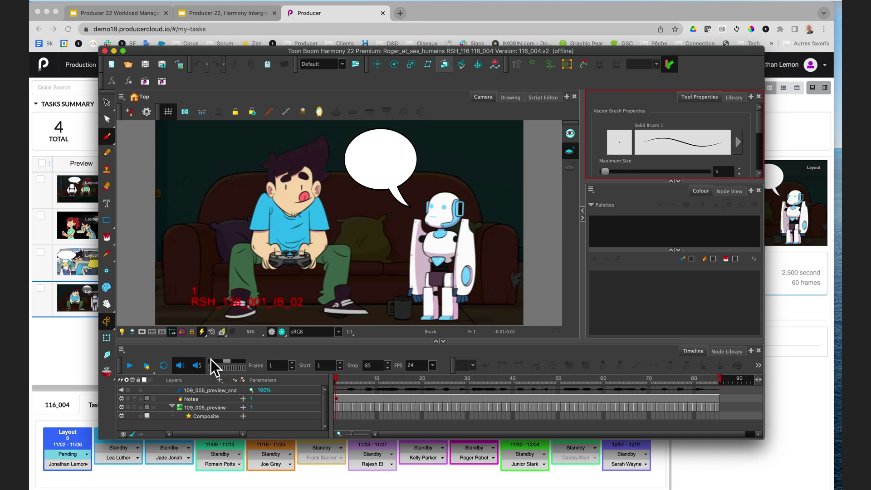
{"action": "left_click", "coordinate": [217, 401]}
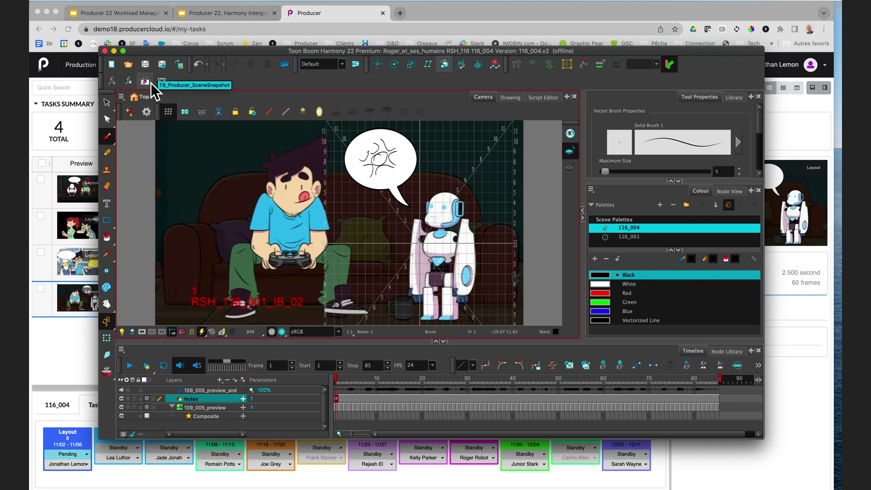
{"action": "left_click", "coordinate": [151, 83]}
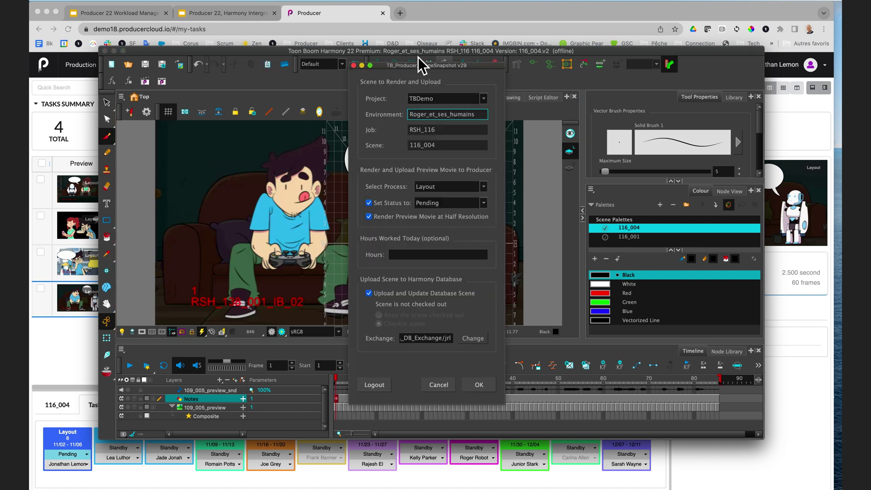
- In the snapshot form, set status To Validate, log 2 hours, and start the preview render
{"action": "left_click_drag", "start_coordinate": [435, 67], "coordinate": [378, 83]}
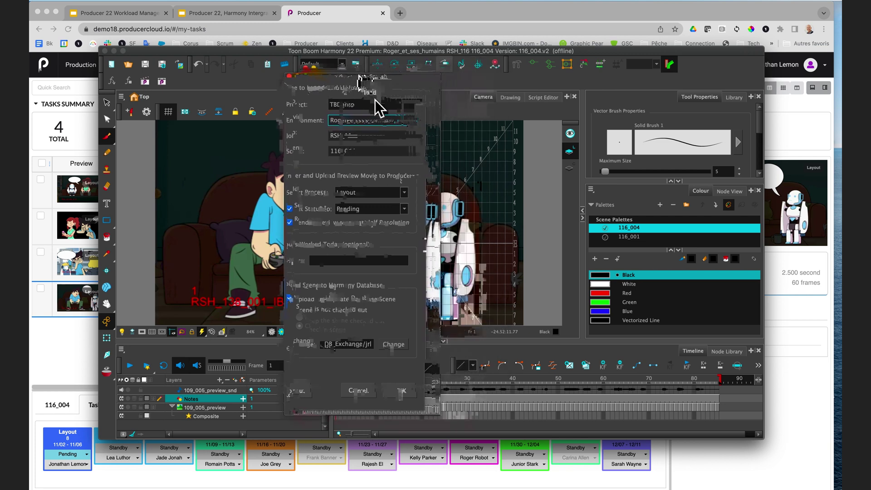
{"action": "left_click", "coordinate": [386, 114]}
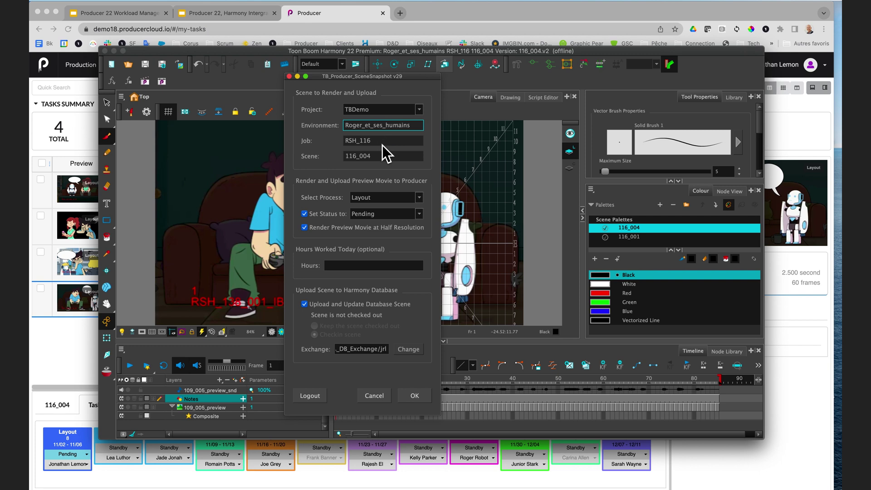
{"action": "left_click", "coordinate": [399, 215]}
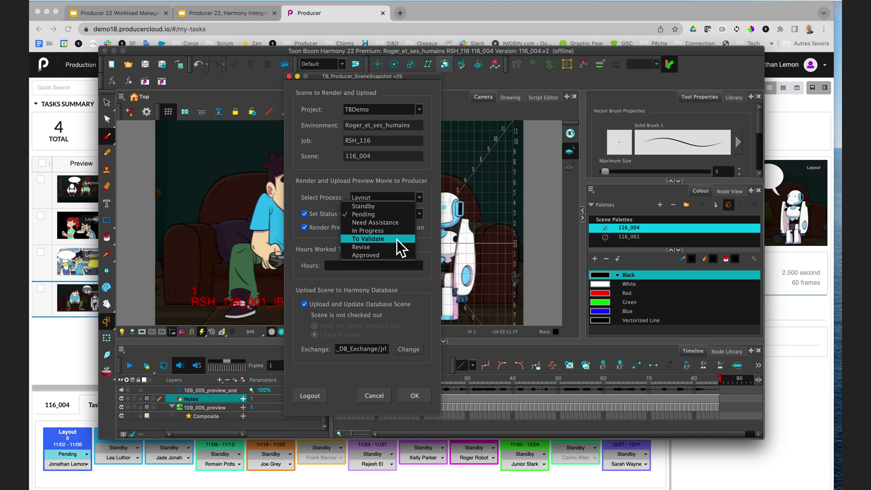
{"action": "left_click", "coordinate": [396, 239]}
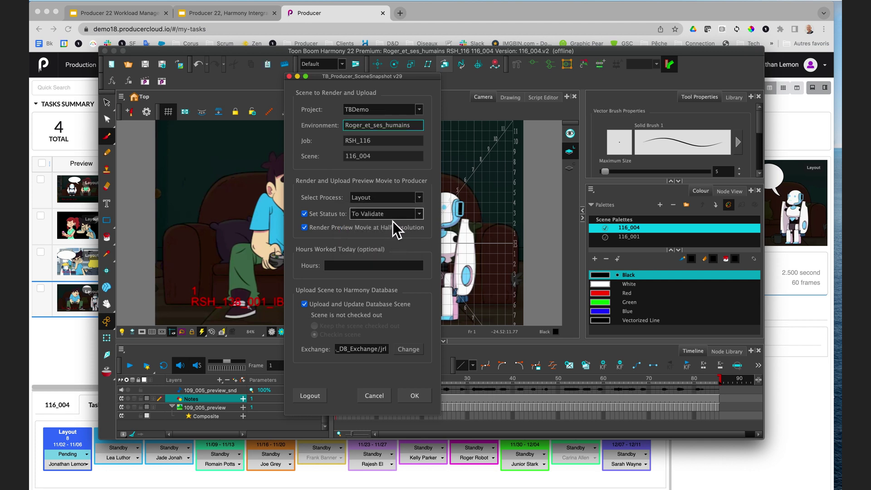
{"action": "left_click", "coordinate": [345, 266]}
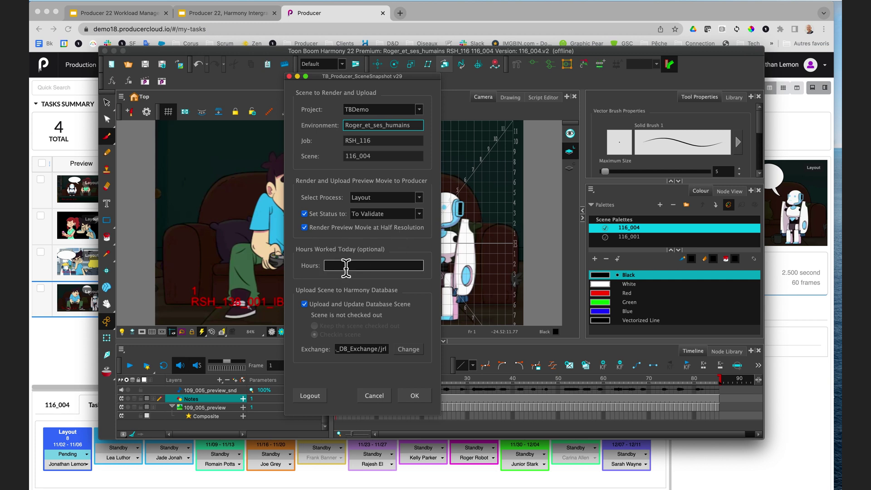
{"action": "type", "text": "2"}
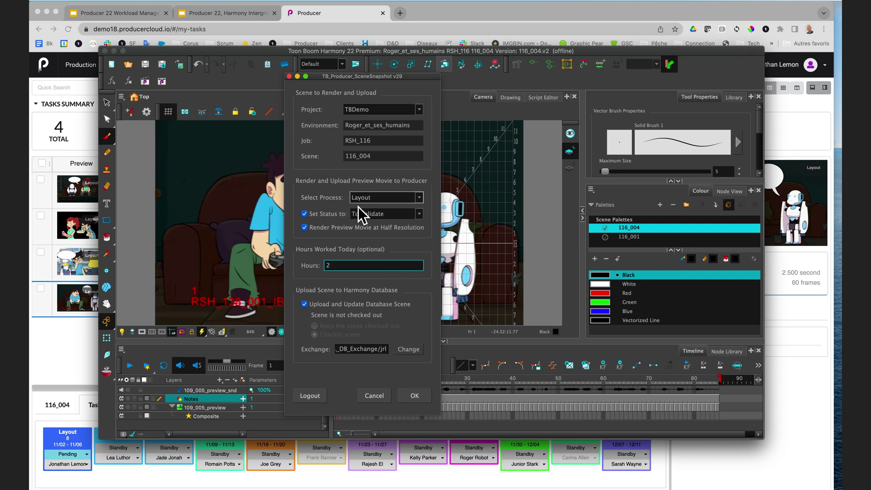
{"action": "left_click", "coordinate": [415, 396]}
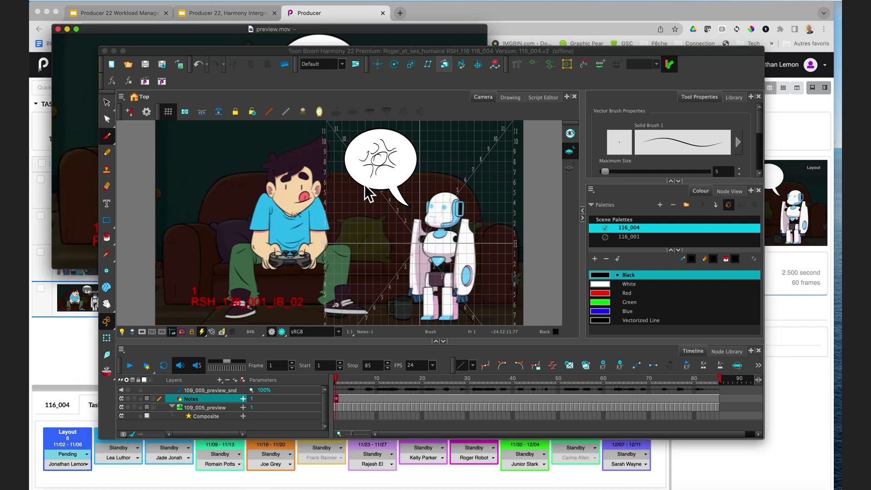
- Play the rendered preview.mov, then confirm uploading the snapshot to Producer
{"action": "left_click", "coordinate": [332, 29]}
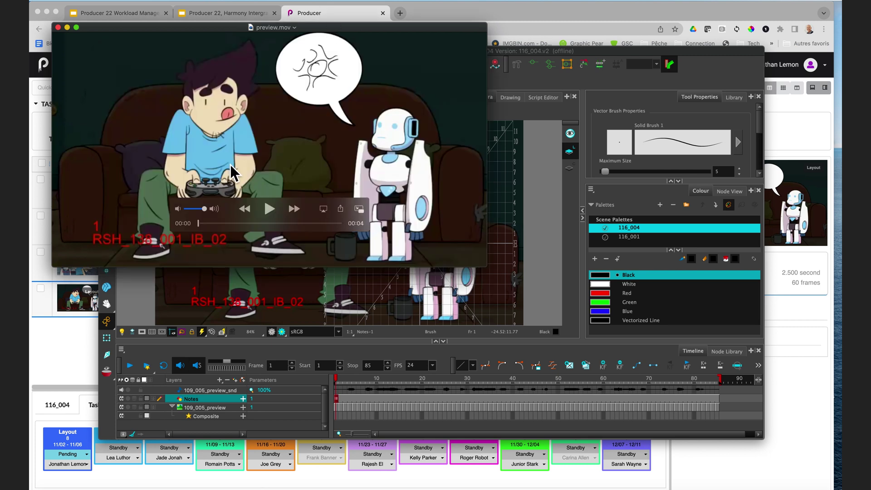
{"action": "left_click", "coordinate": [274, 211]}
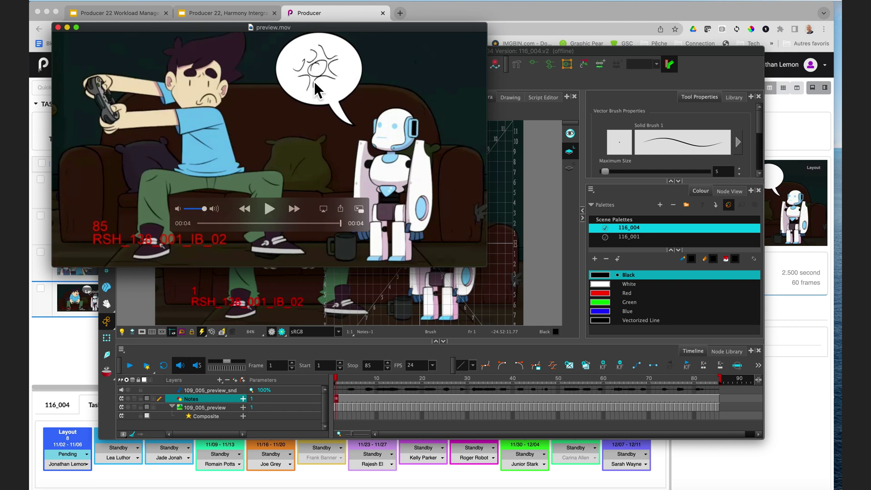
{"action": "left_click", "coordinate": [585, 53]}
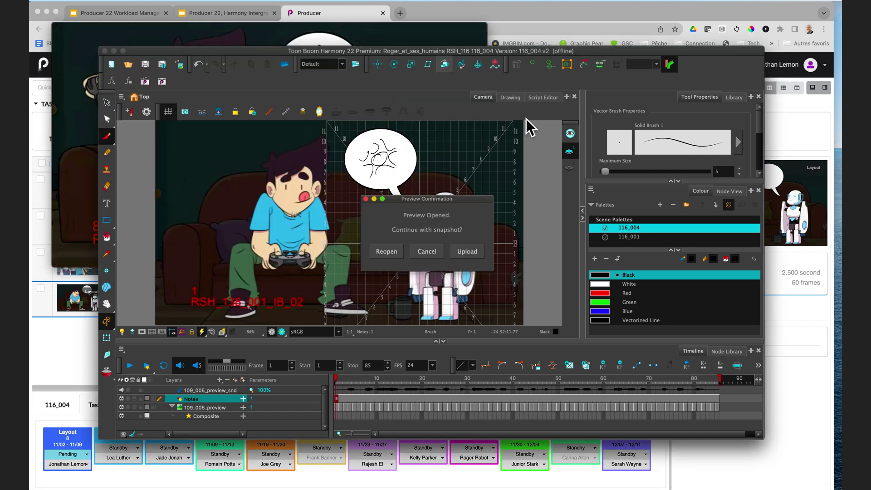
{"action": "left_click", "coordinate": [469, 253]}
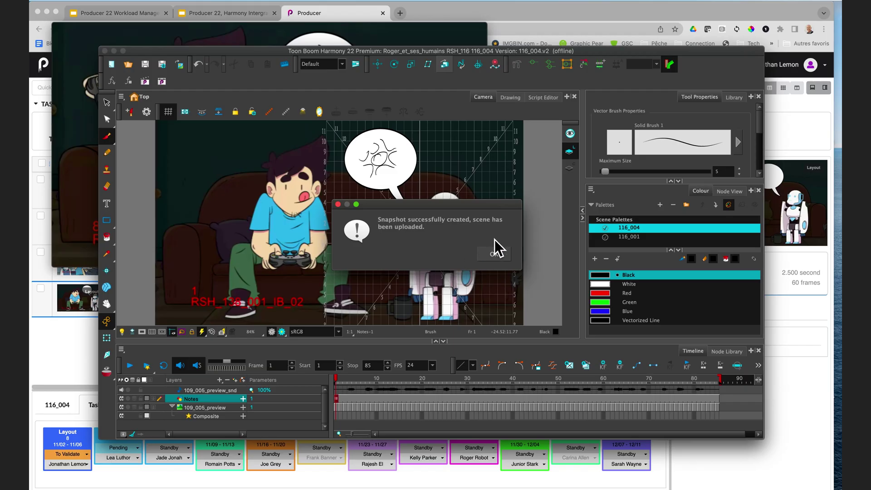
- Close the 'Snapshot successfully created' message with OK
{"action": "left_click", "coordinate": [495, 256]}
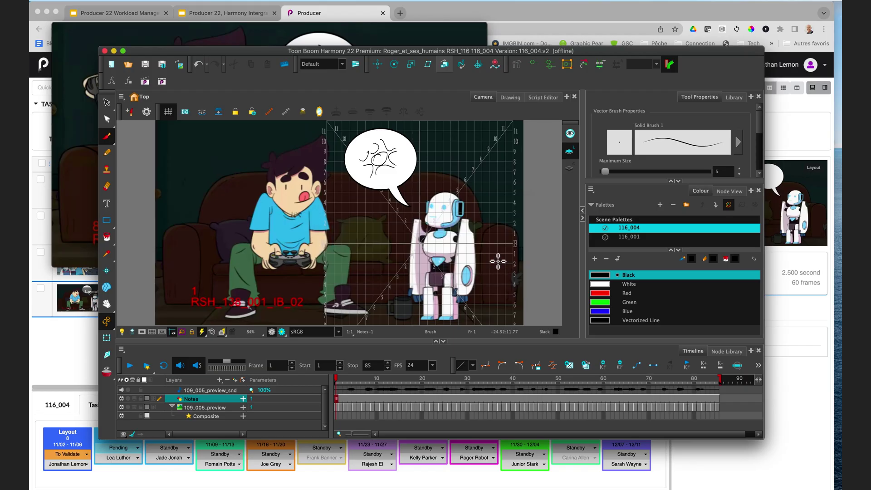